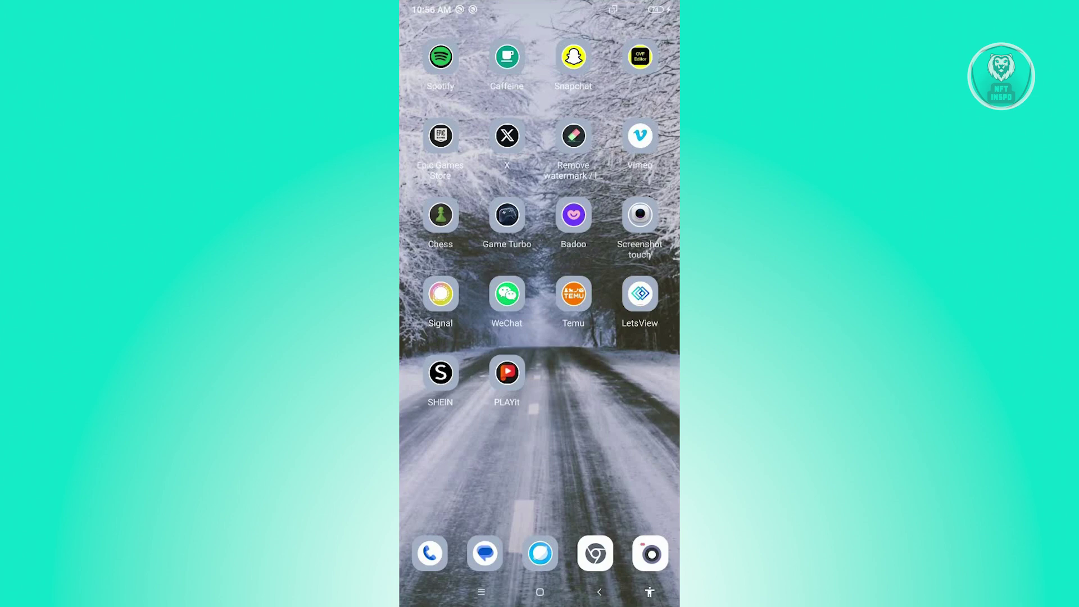
- Pull down the notification shade to check Wi-Fi status, then dismiss it
{"action": "left_click_drag", "start_coordinate": [540, 7], "coordinate": [540, 337]}
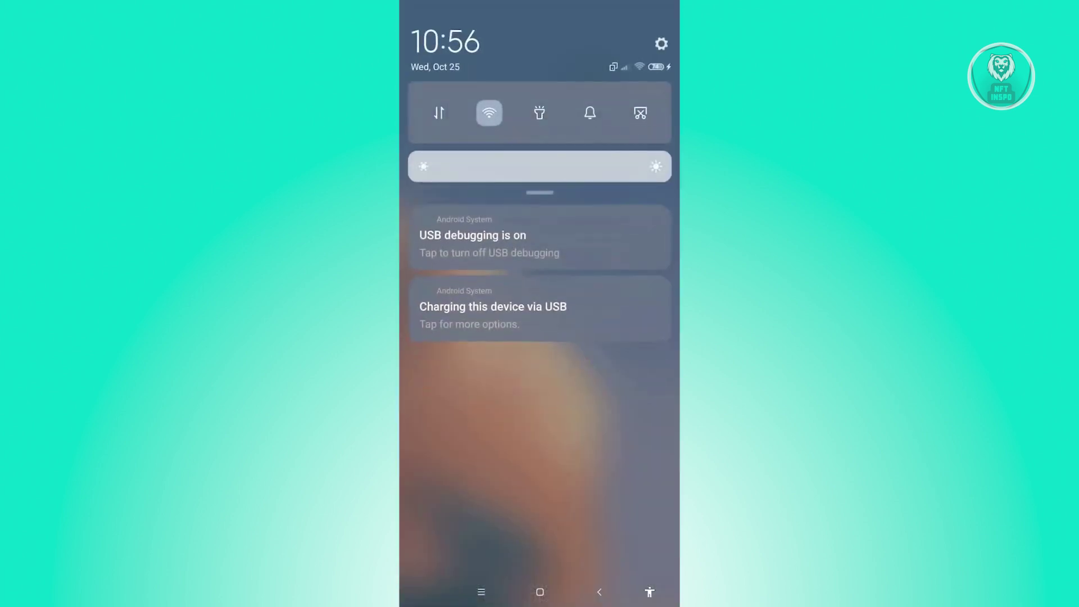
{"action": "key", "text": "Escape"}
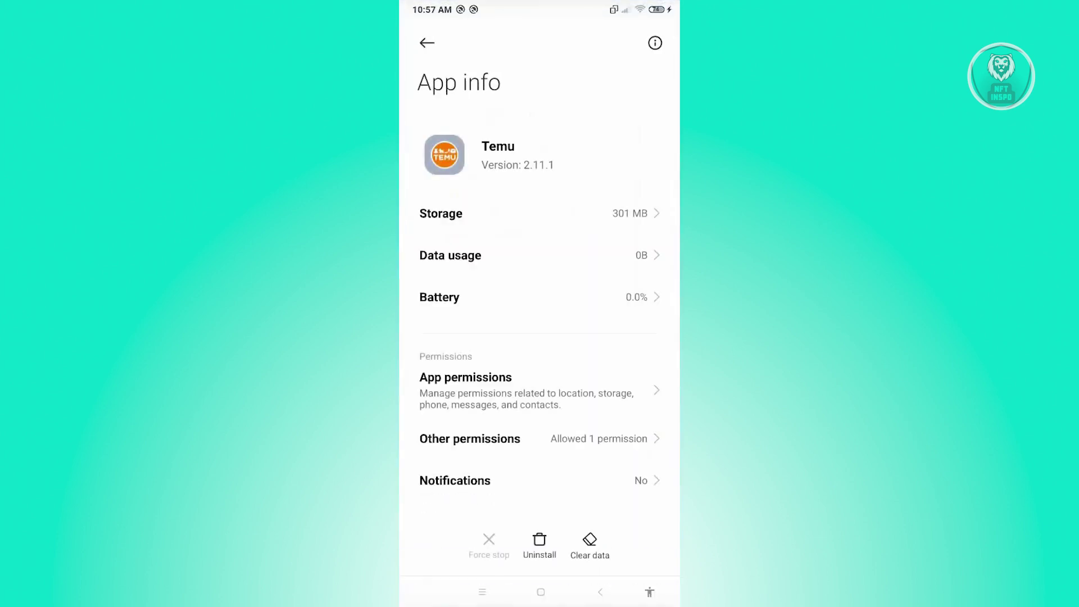
- Clear only Temu's cache from its App info storage options and confirm
{"action": "left_click", "coordinate": [589, 543]}
{"action": "left_click", "coordinate": [472, 477]}
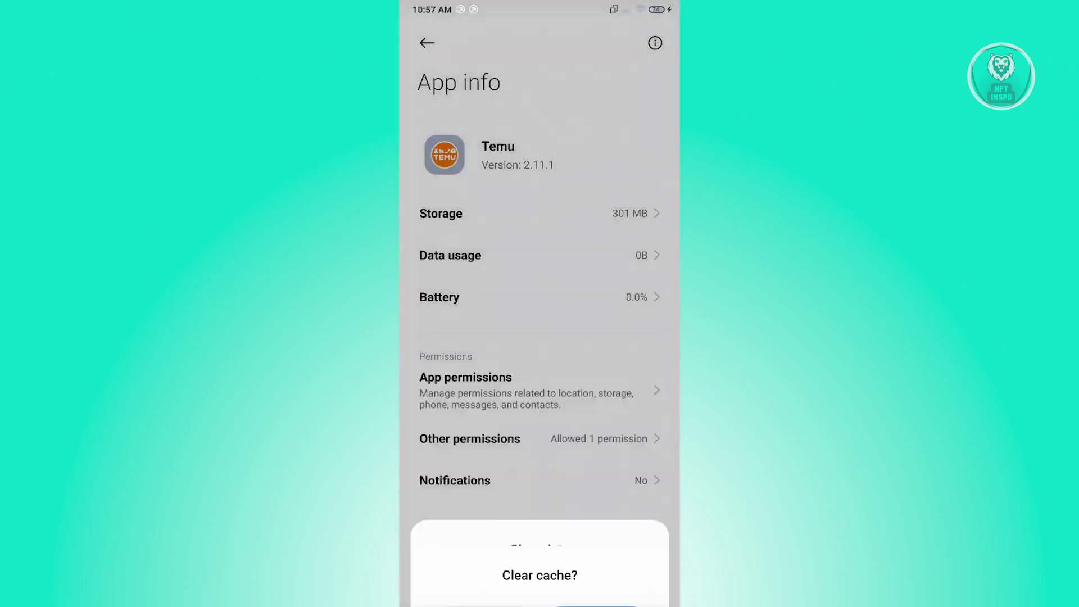
{"action": "left_click", "coordinate": [596, 528]}
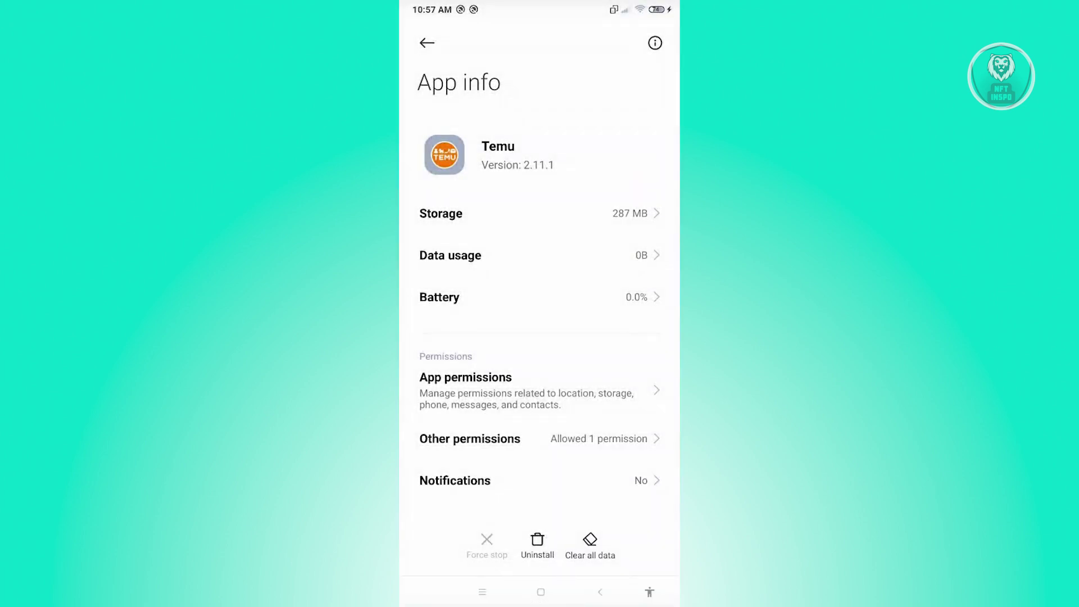
{"action": "left_click", "coordinate": [427, 43]}
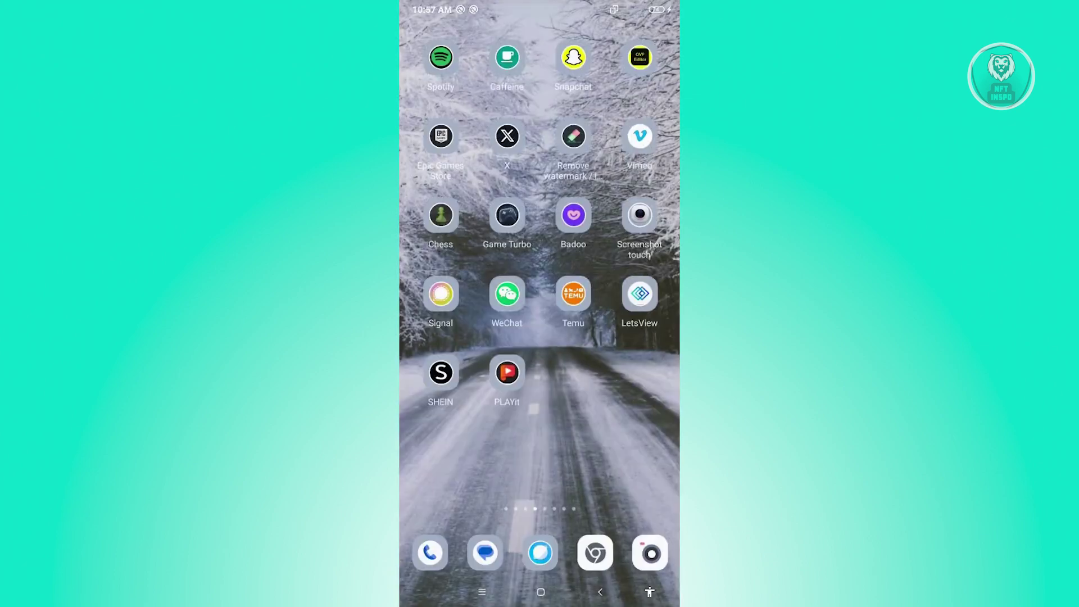